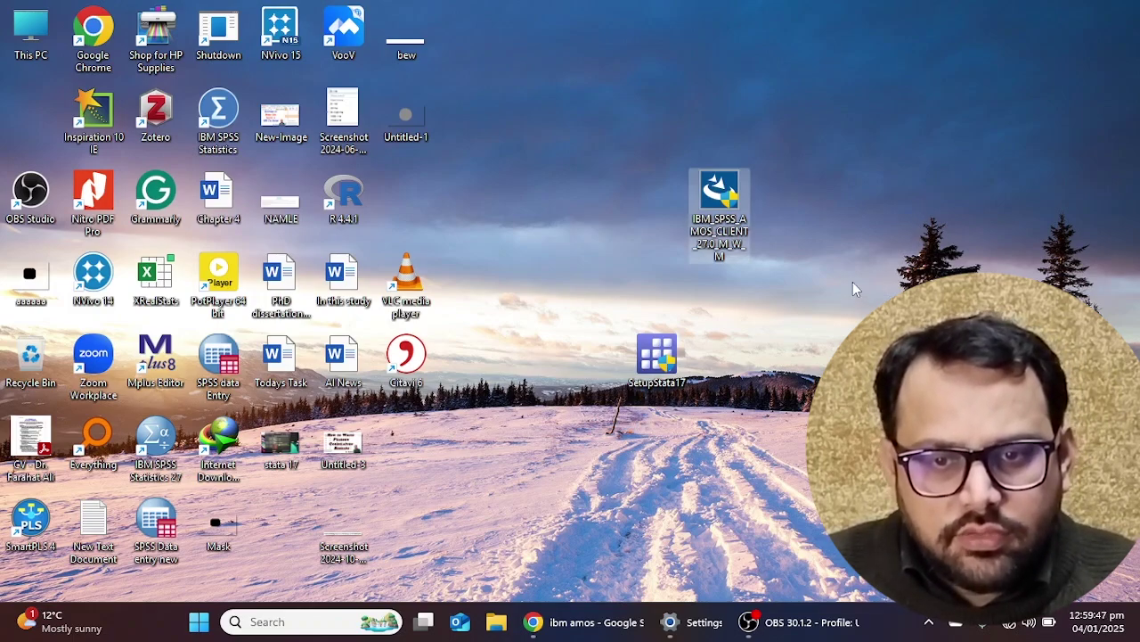
Run the IBM SPSS Amos 27 installer, accept the license agreement, keep the default destination folder and start the installation.
double_click(727, 214)
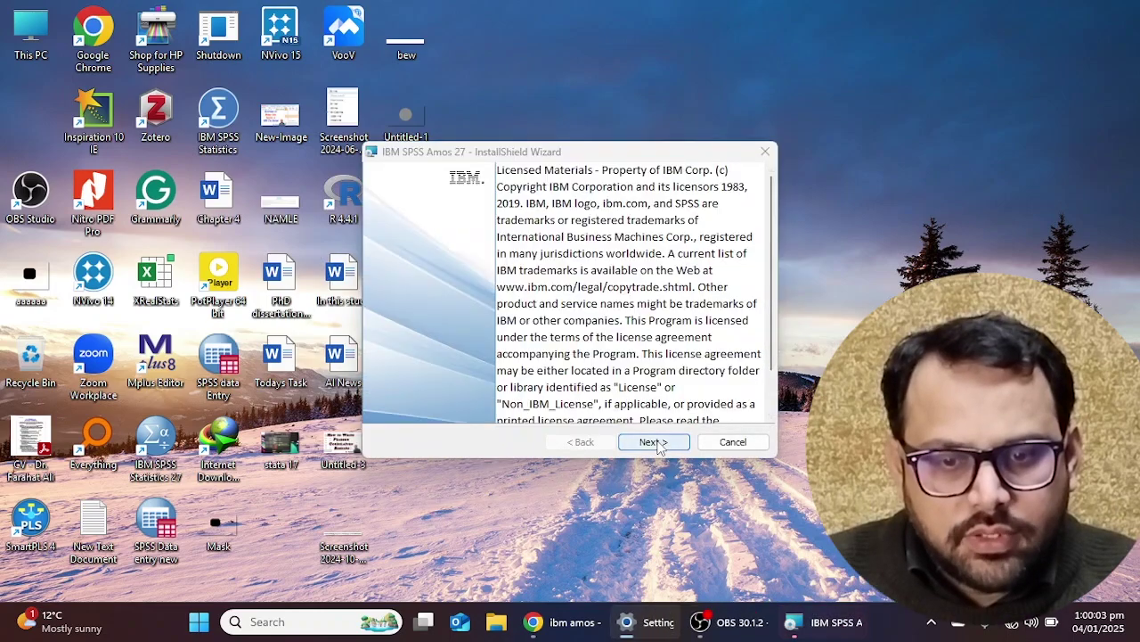
click(670, 443)
click(468, 383)
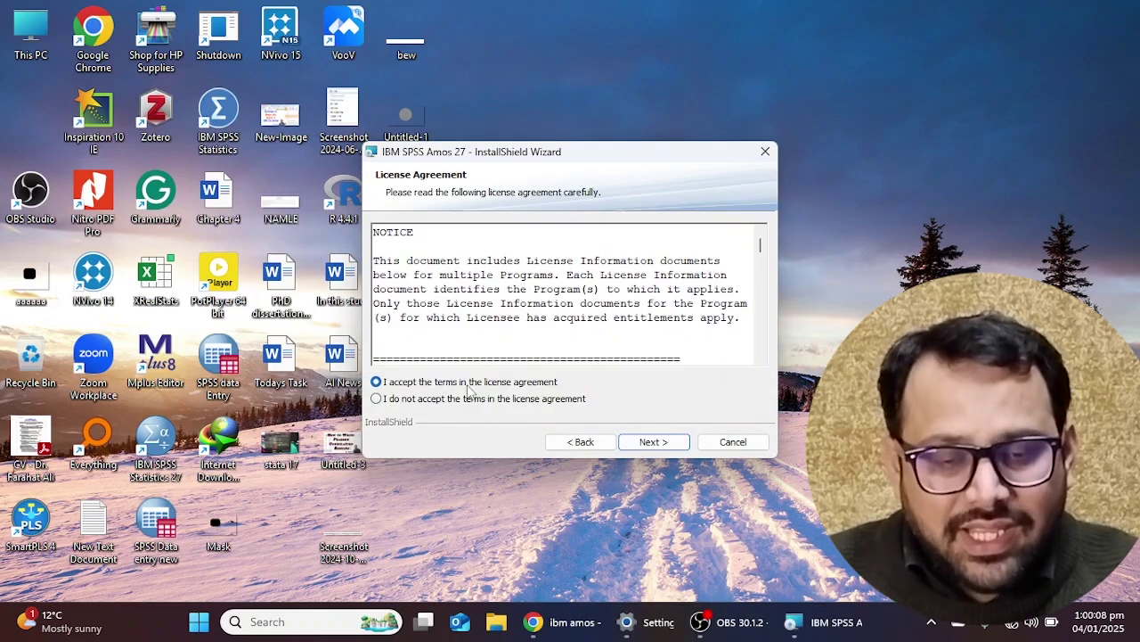
click(660, 448)
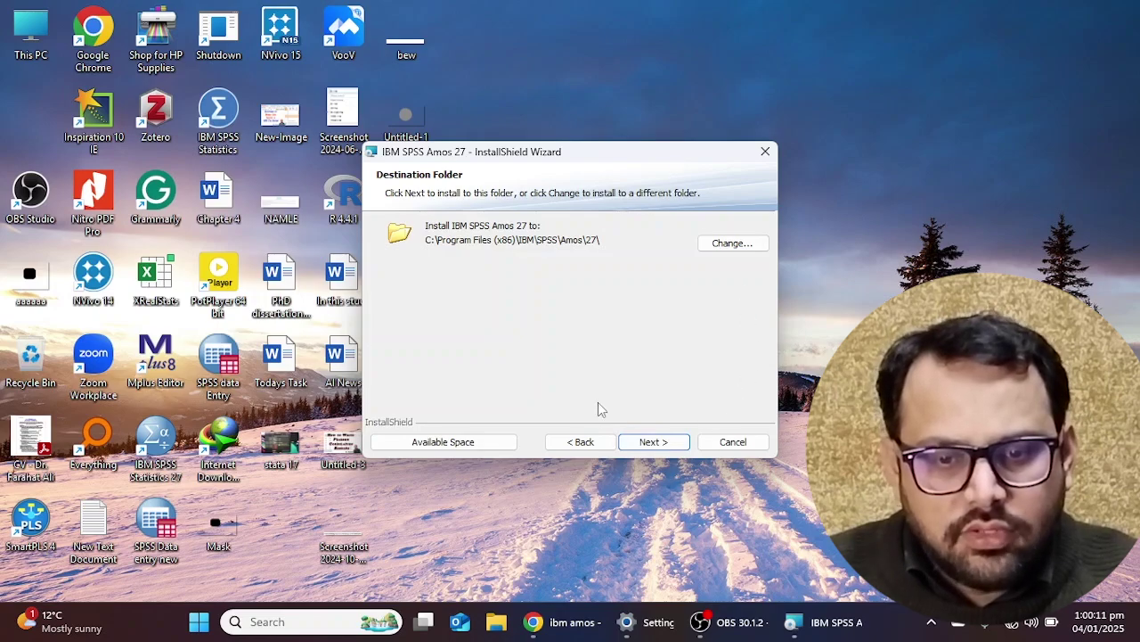
click(657, 444)
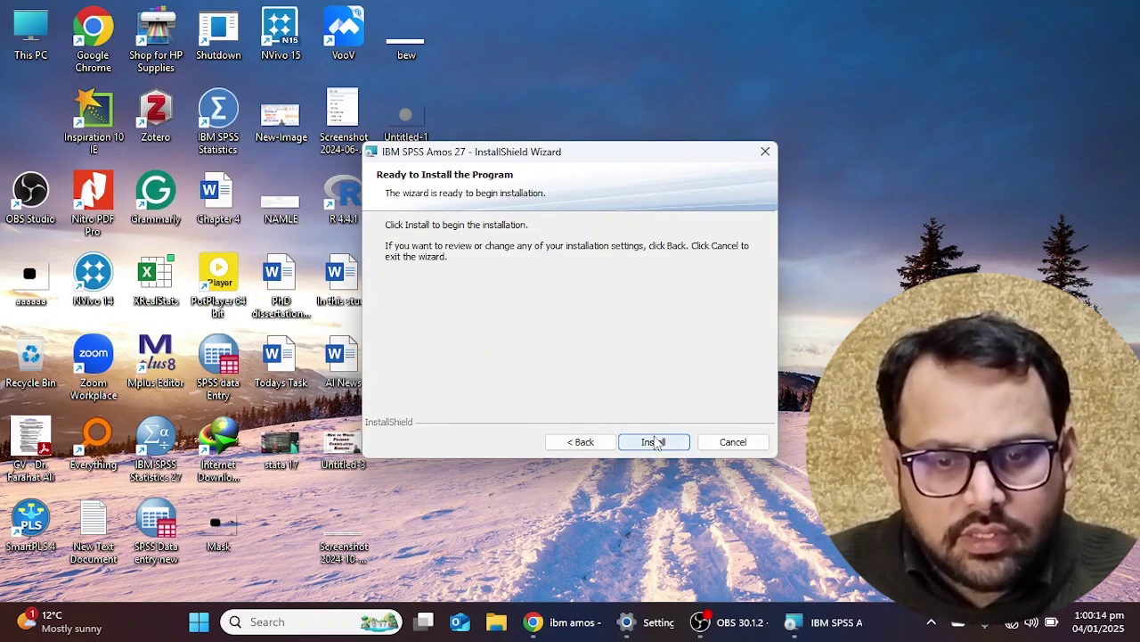
click(653, 441)
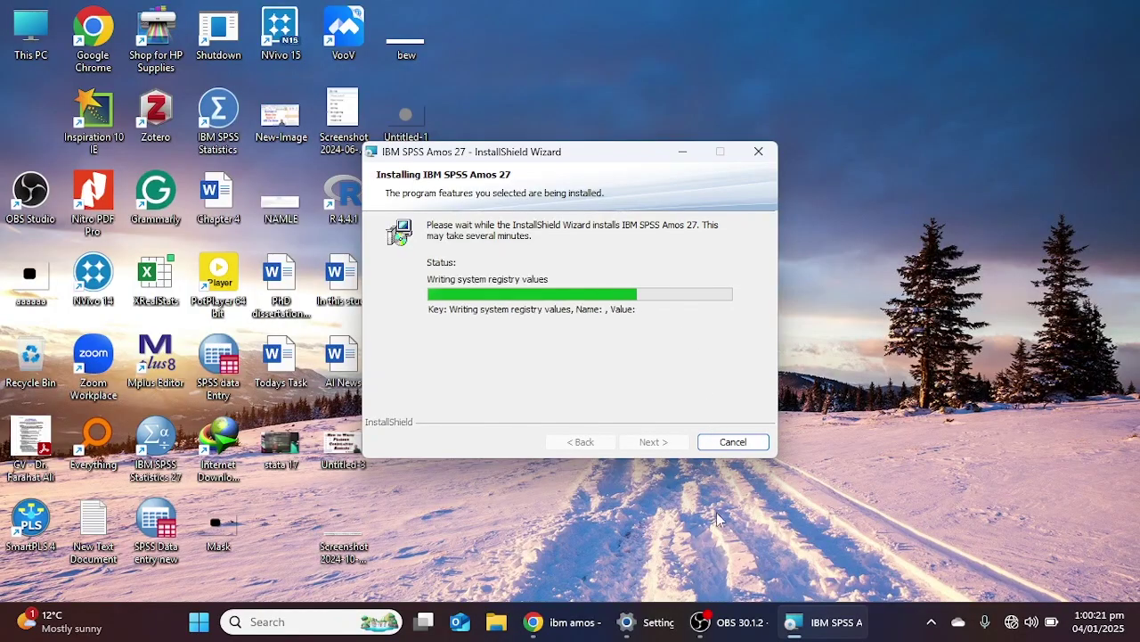
Switch to Chrome and review the IBM SPSS Amos product page, trial registration form and trial package list.
click(559, 628)
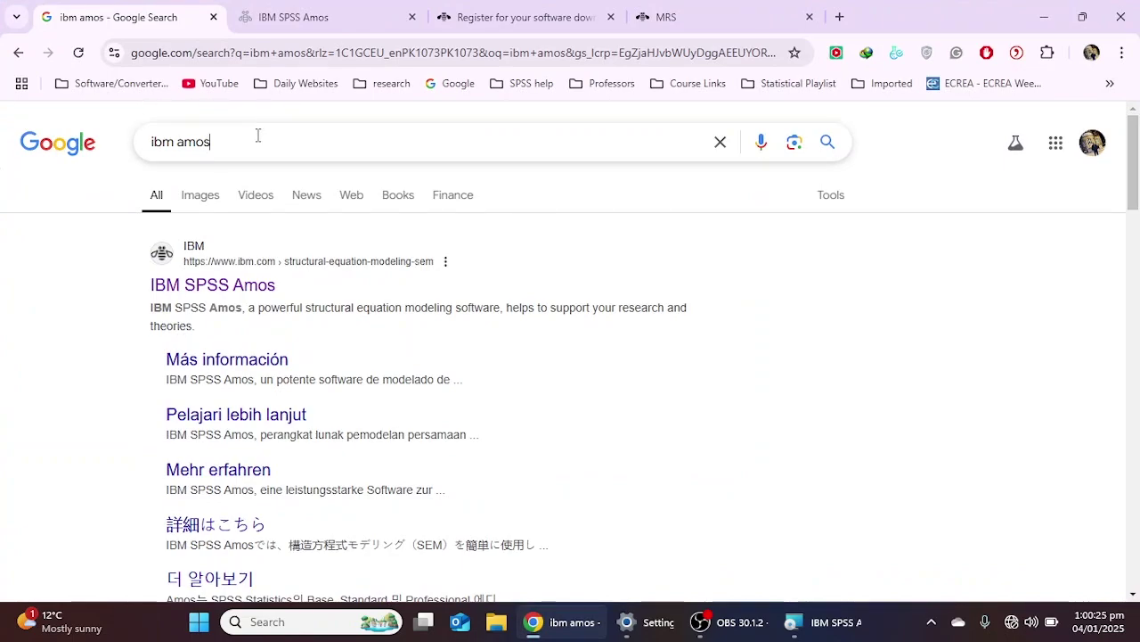
click(257, 135)
click(983, 270)
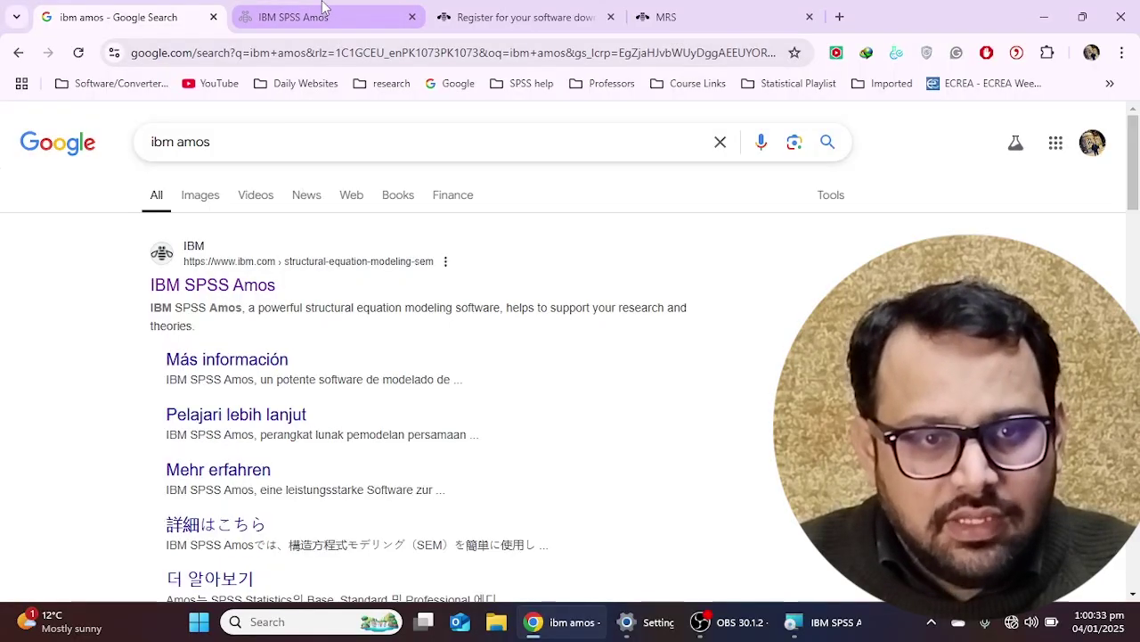
click(326, 11)
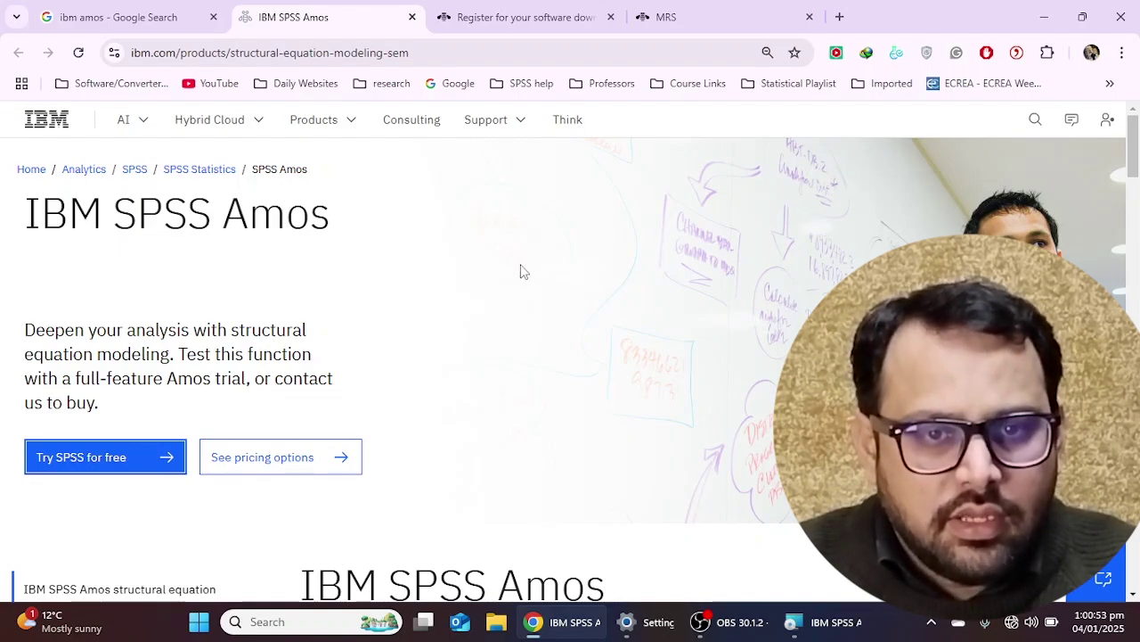
click(499, 17)
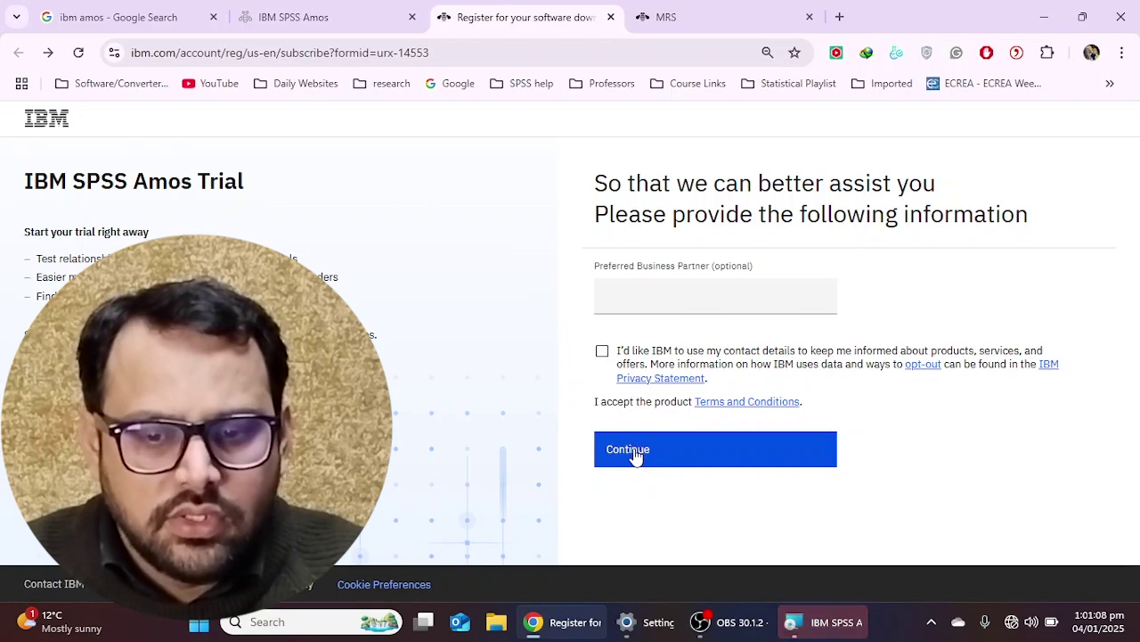
click(677, 16)
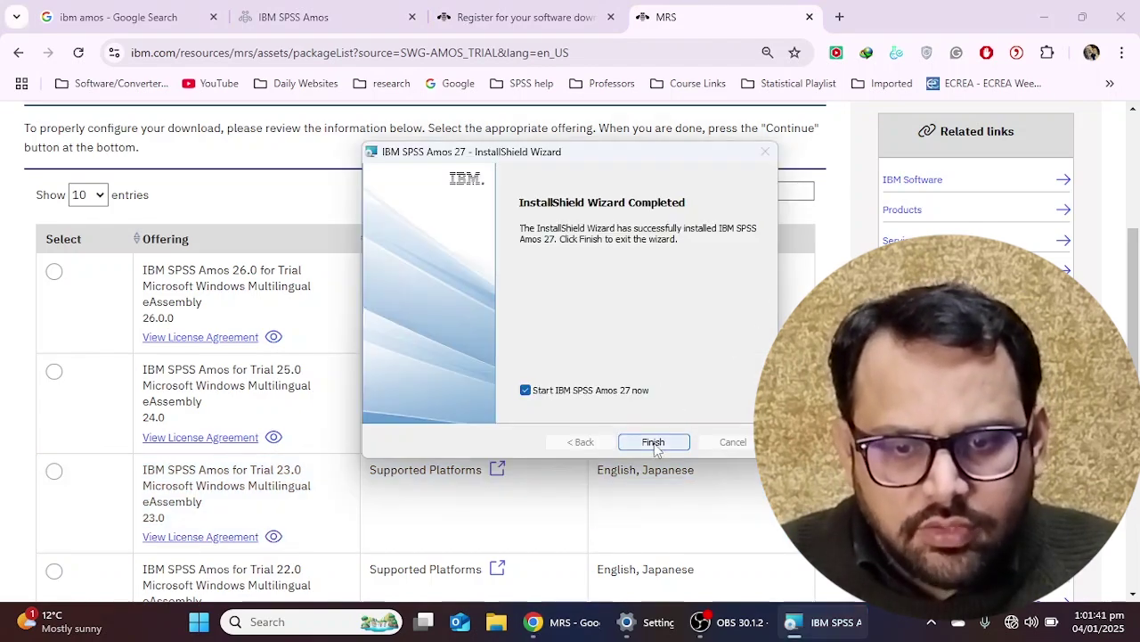
Finish the installer with Amos 27 set to start, dismiss the license validation message and minimize the browser.
click(655, 444)
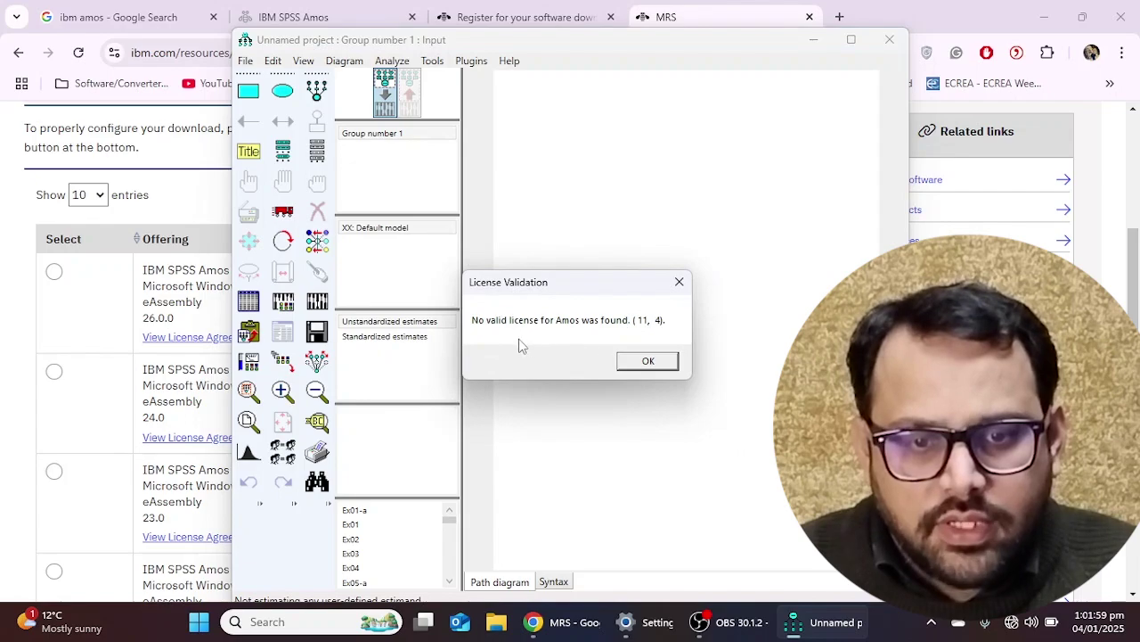
click(647, 361)
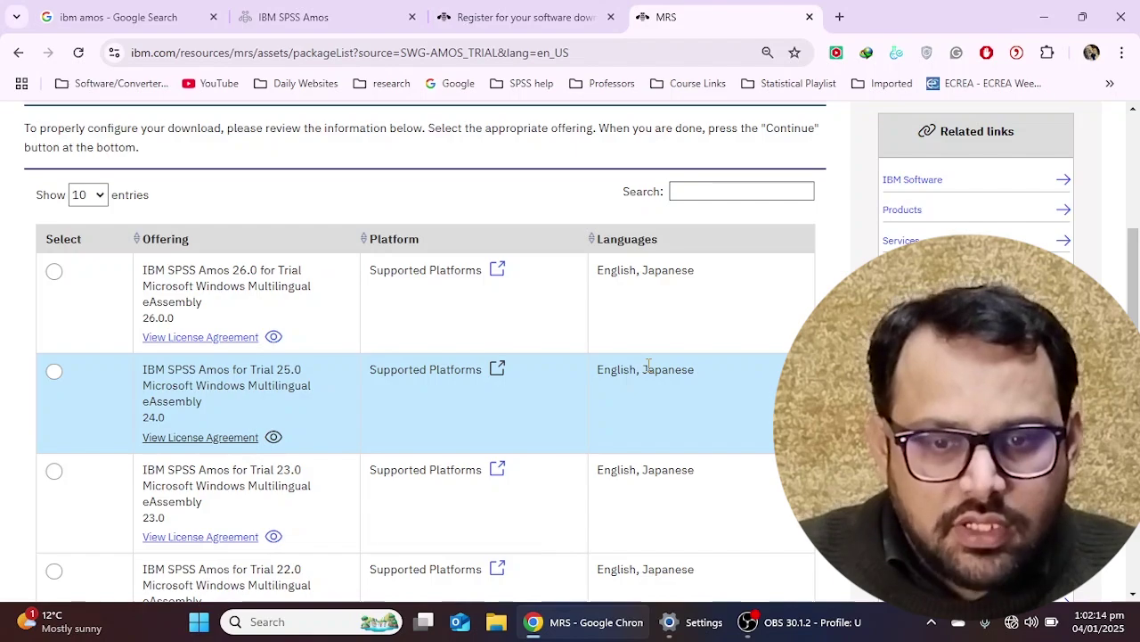
click(1044, 17)
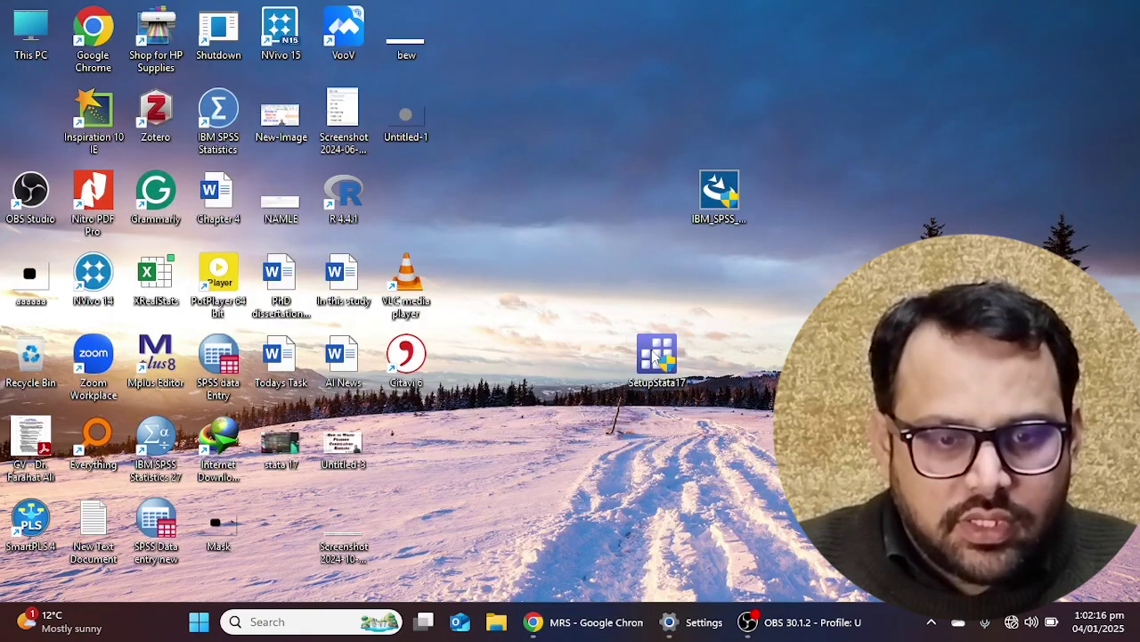
click(289, 621)
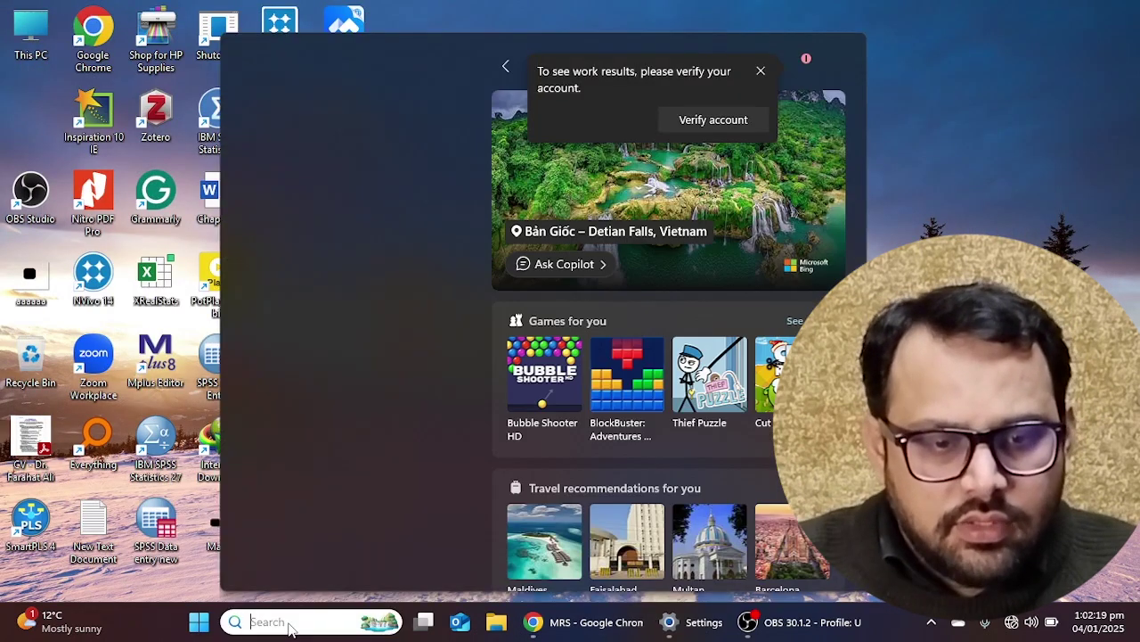
text(amos)
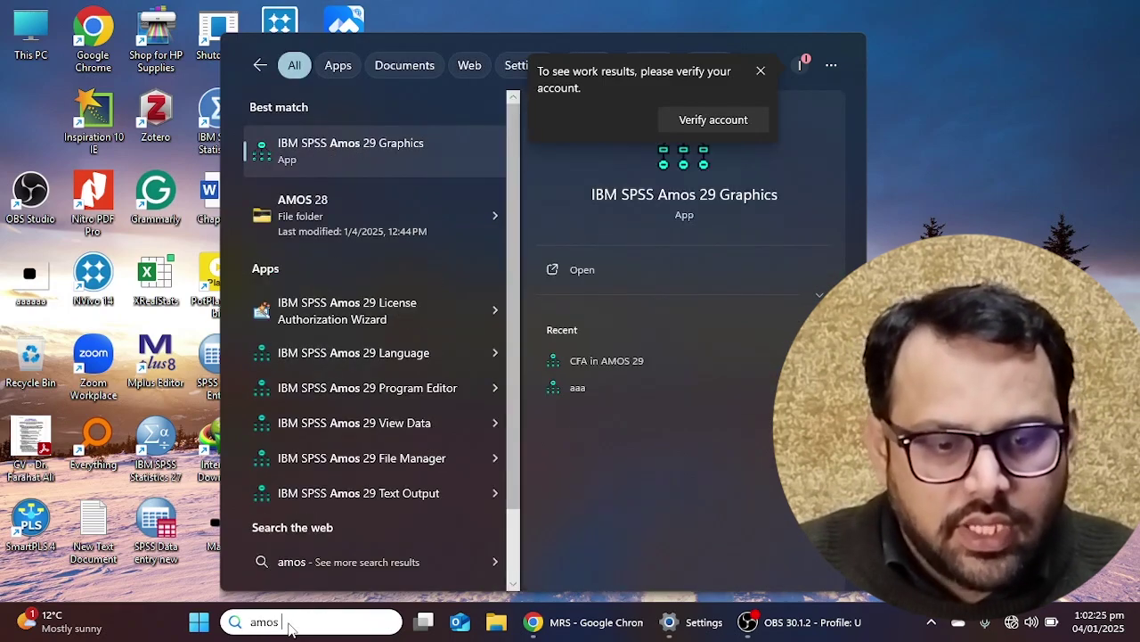
text( 27)
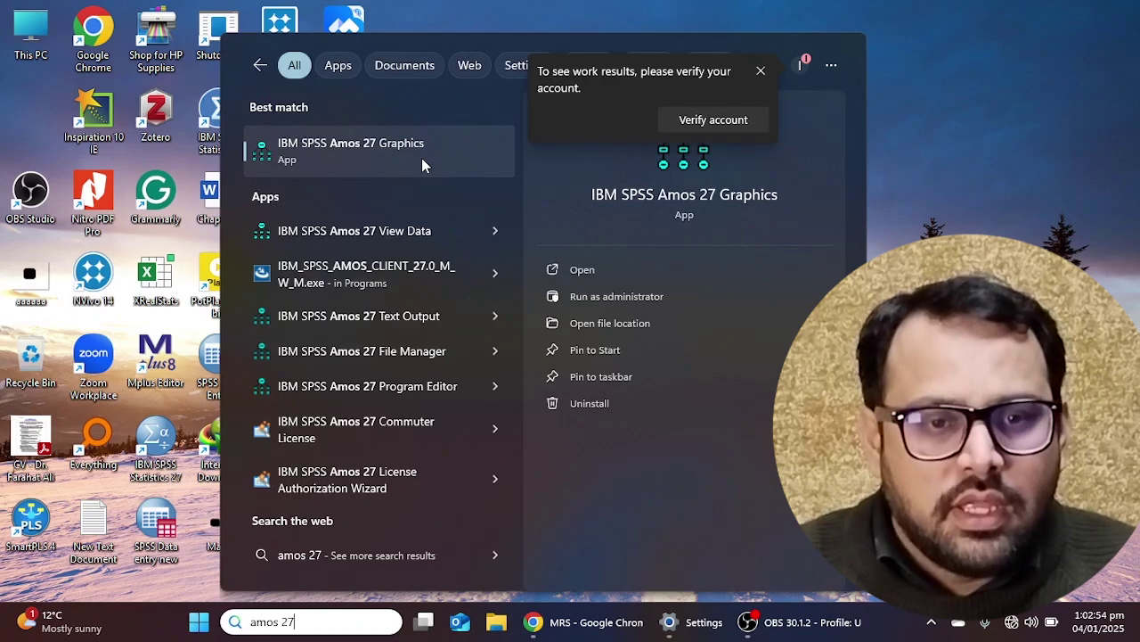
click(358, 479)
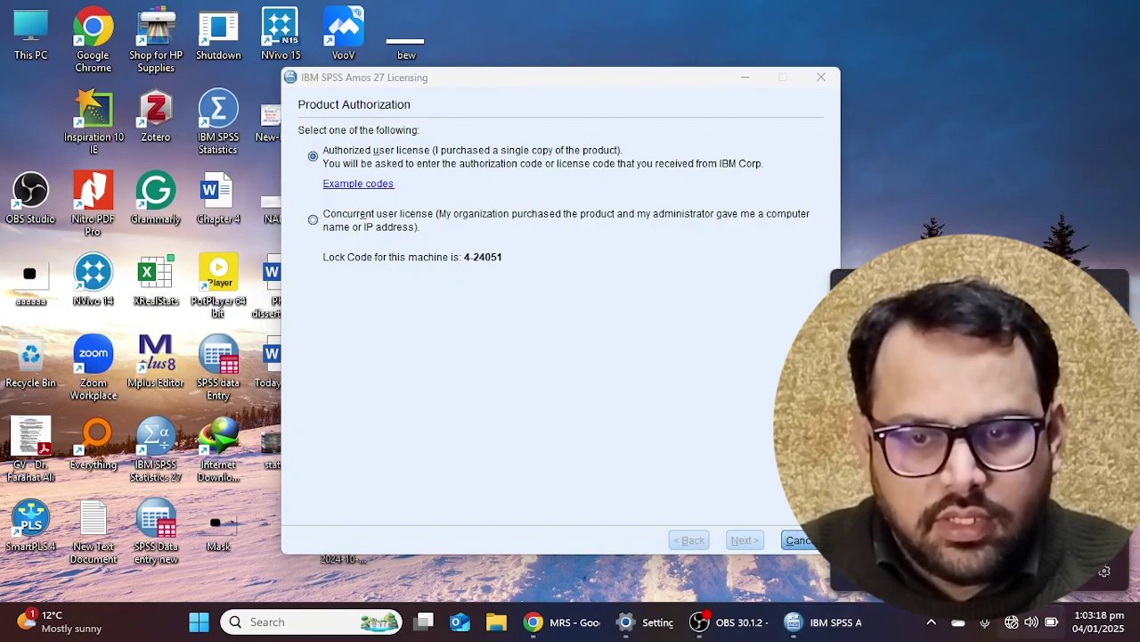
click(663, 366)
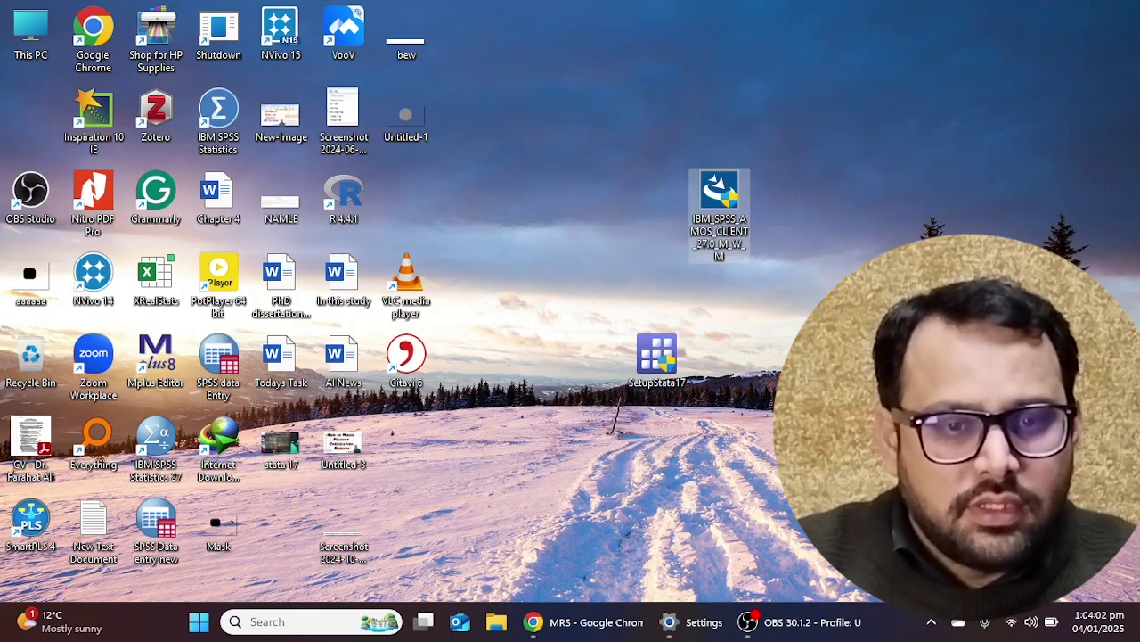
Search Windows for "amos 27" and open the IBM SPSS Amos 27 License Authorization Wizard.
click(301, 621)
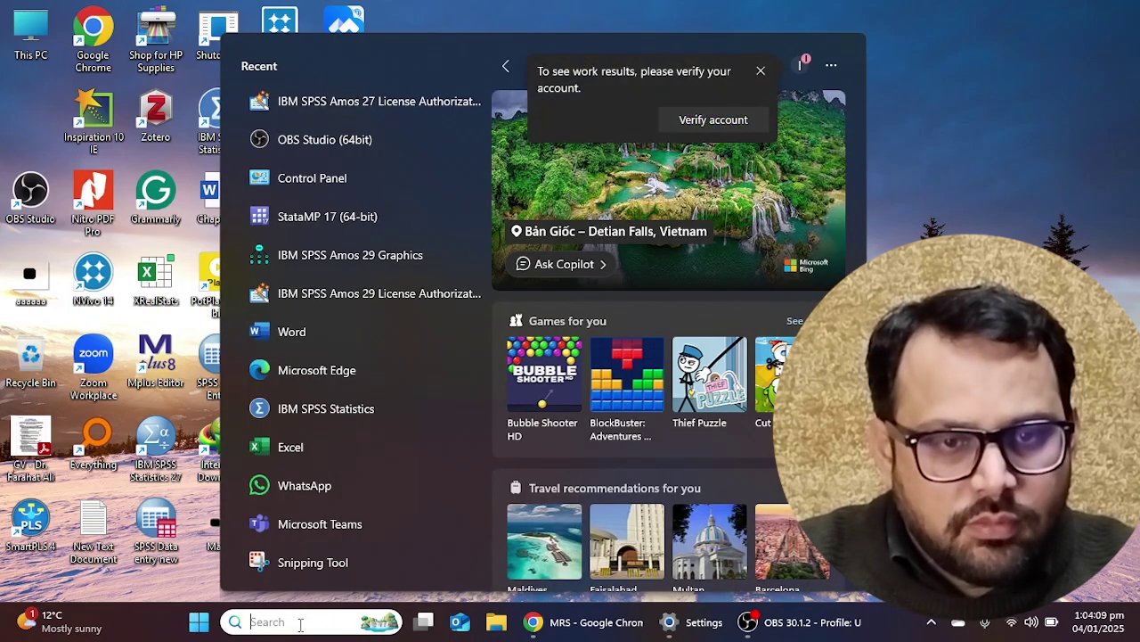
text(amos)
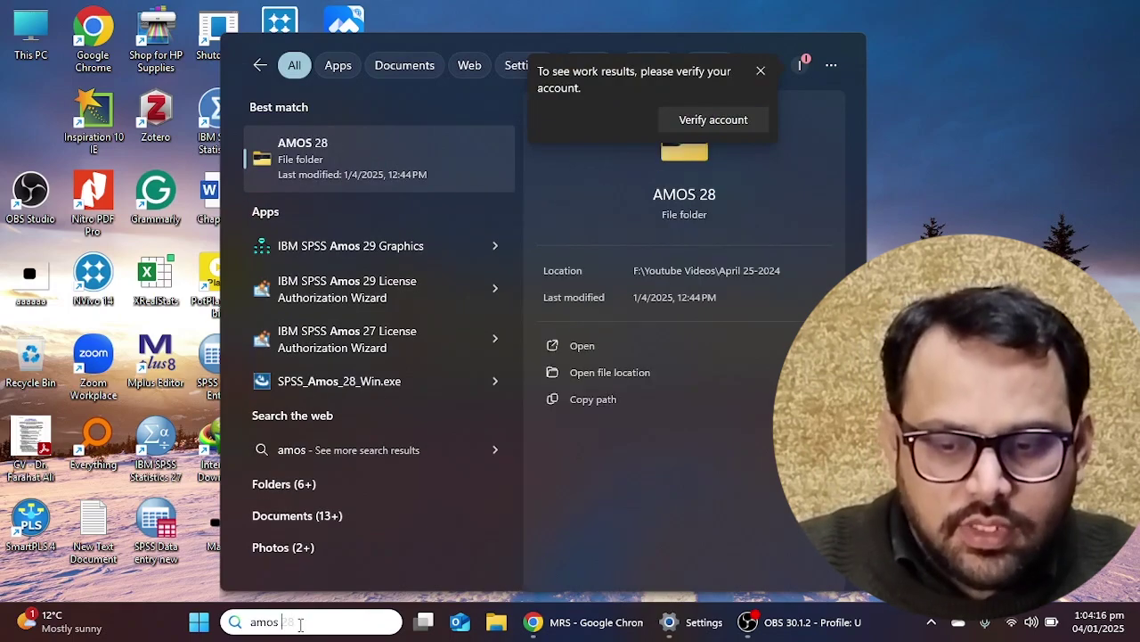
key(Down)
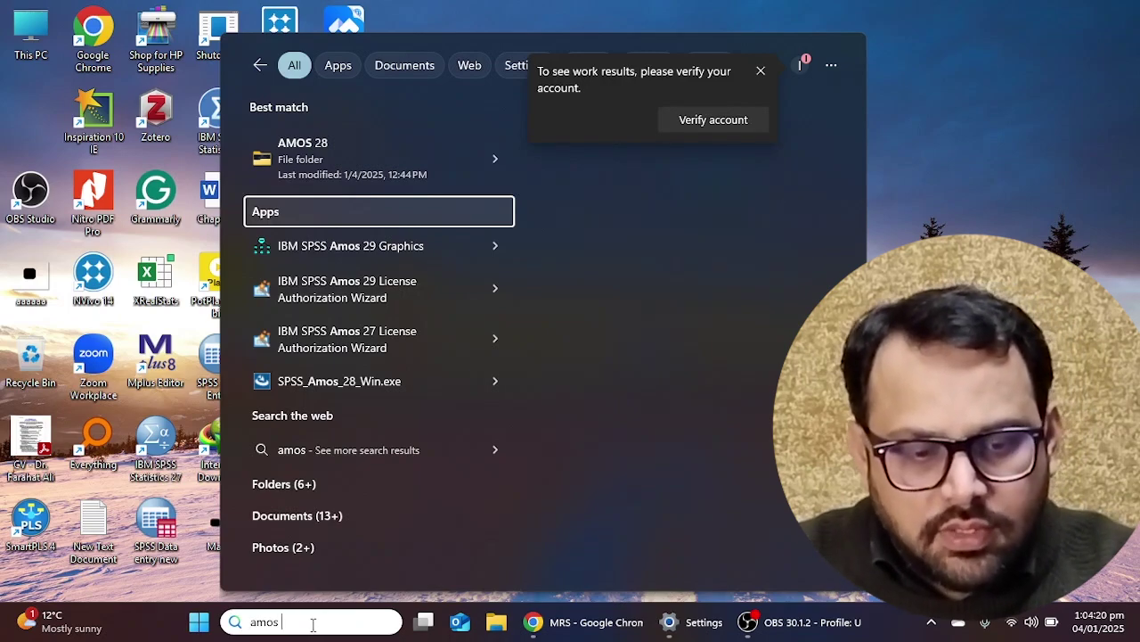
text(27)
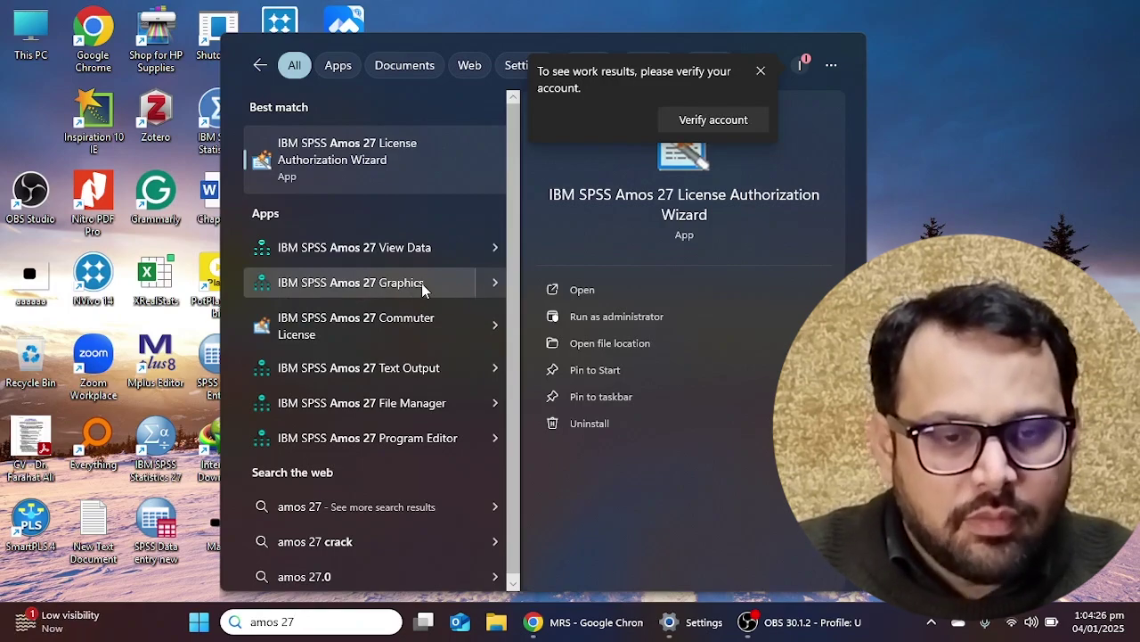
click(381, 152)
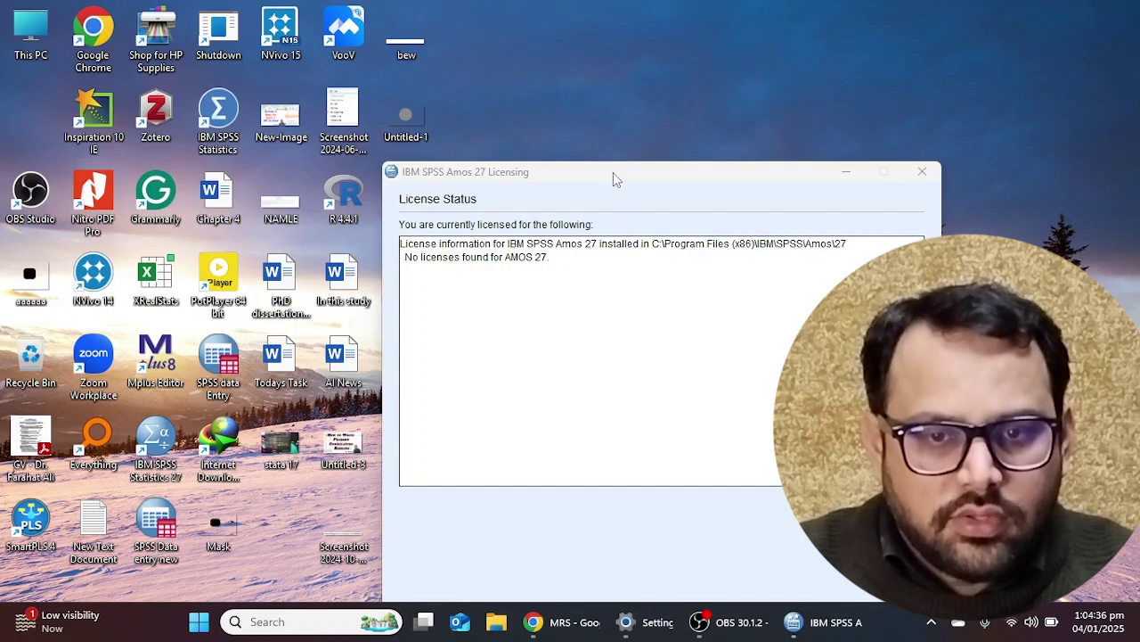
License Amos 27 with the authorized user license option, enter the authorization code and finish the licensing wizard.
drag(613, 172, 499, 79)
click(787, 532)
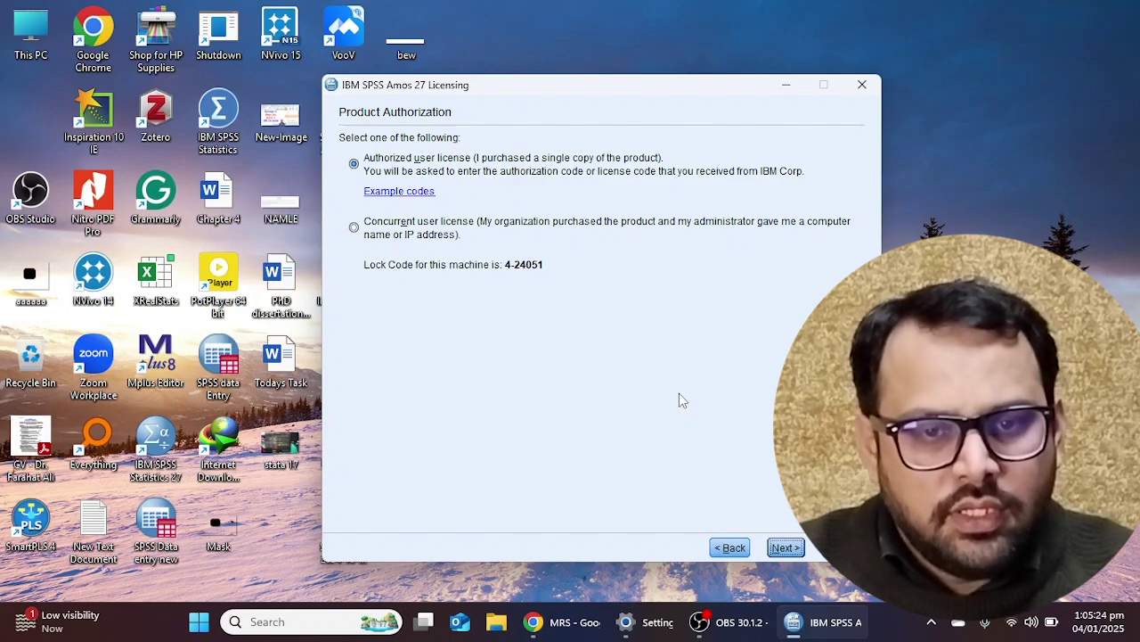
click(783, 547)
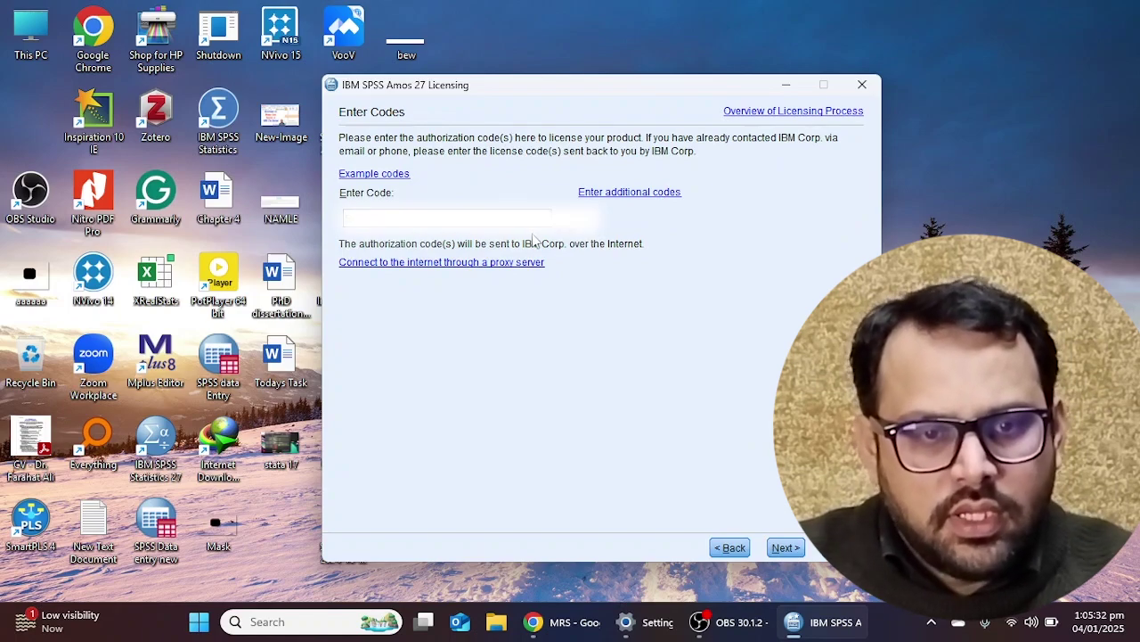
click(786, 548)
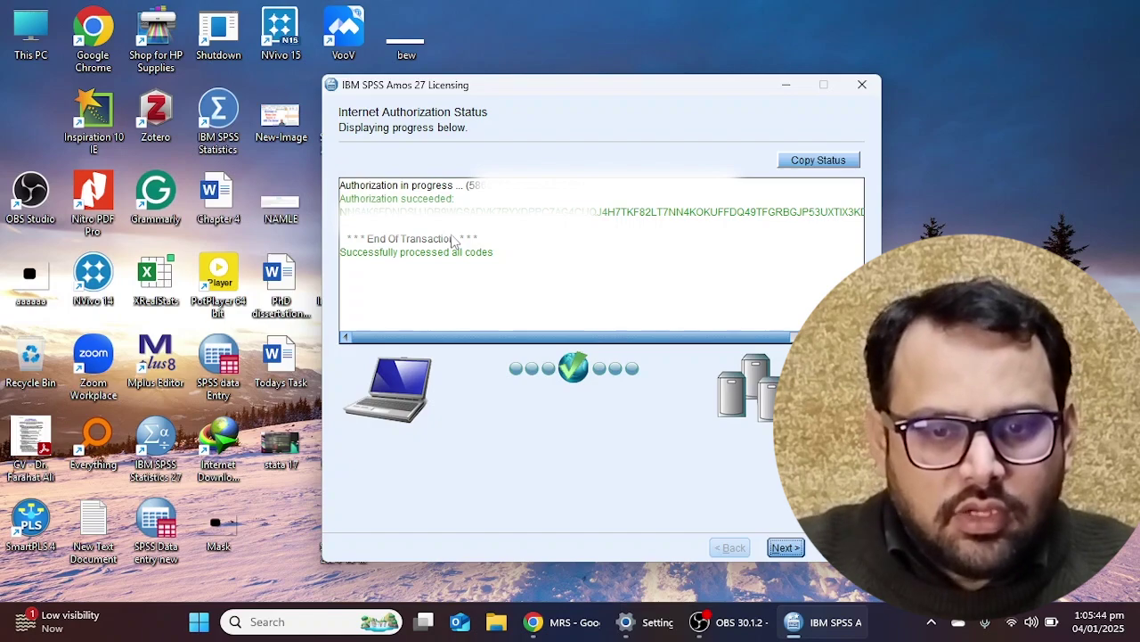
click(787, 549)
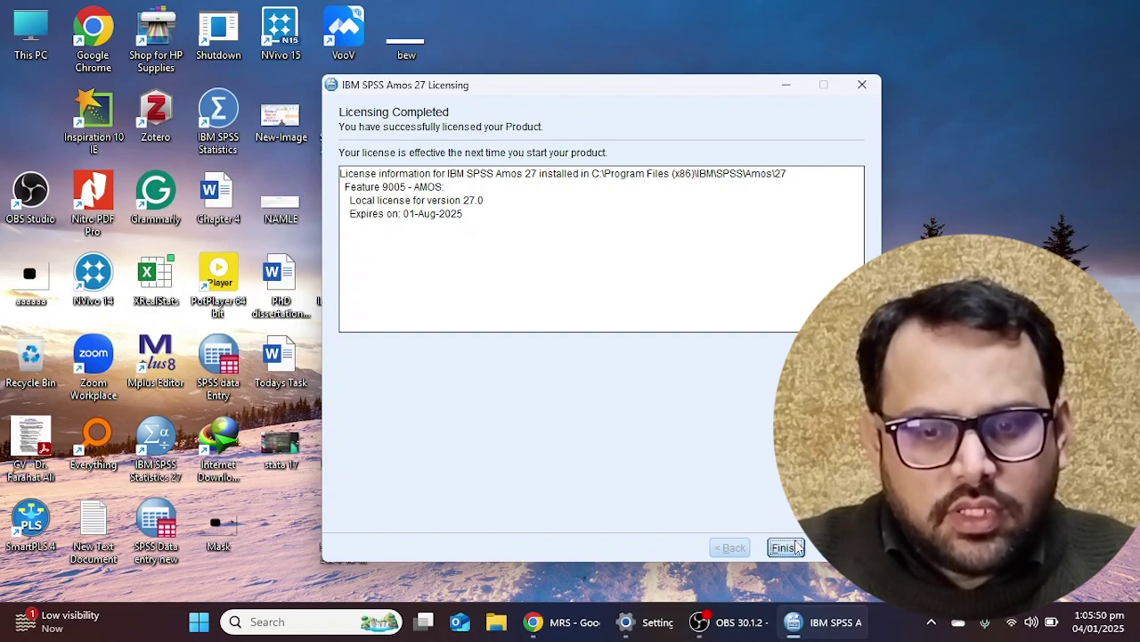
click(786, 548)
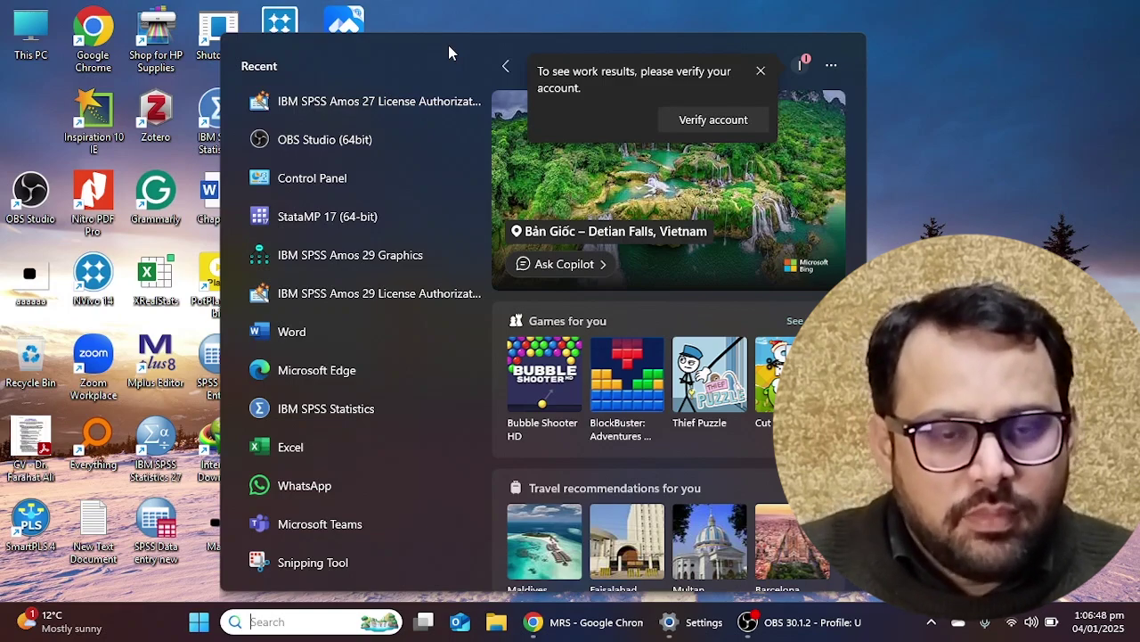
Check the launch options, such as Run as administrator, for the Amos 27 License Authorization Wizard and dismiss them.
right_click(371, 102)
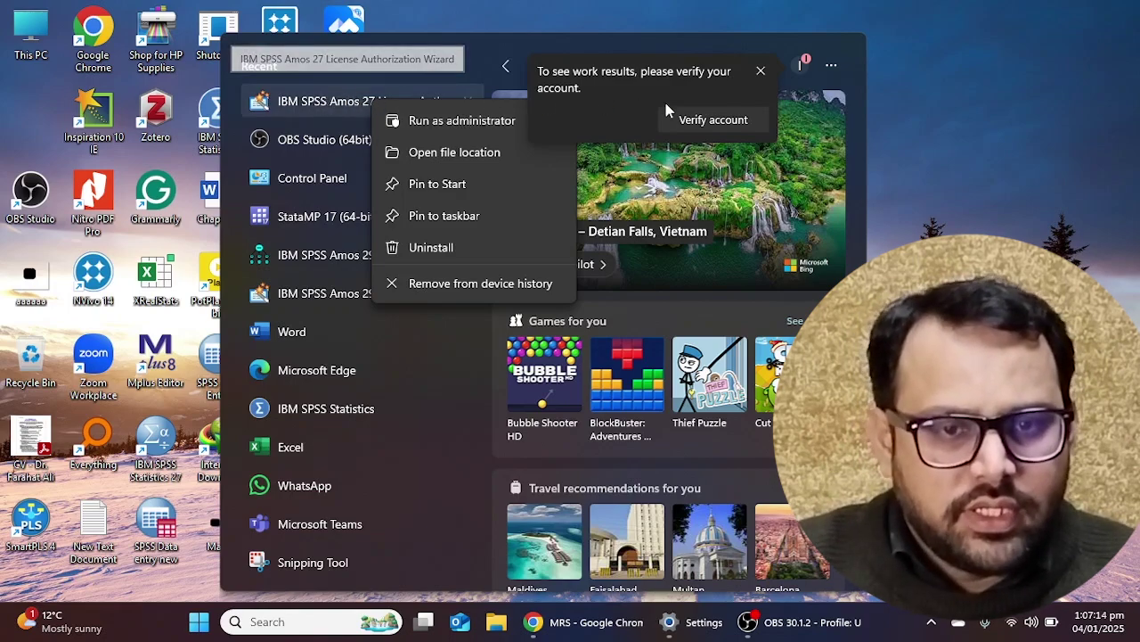
click(1010, 234)
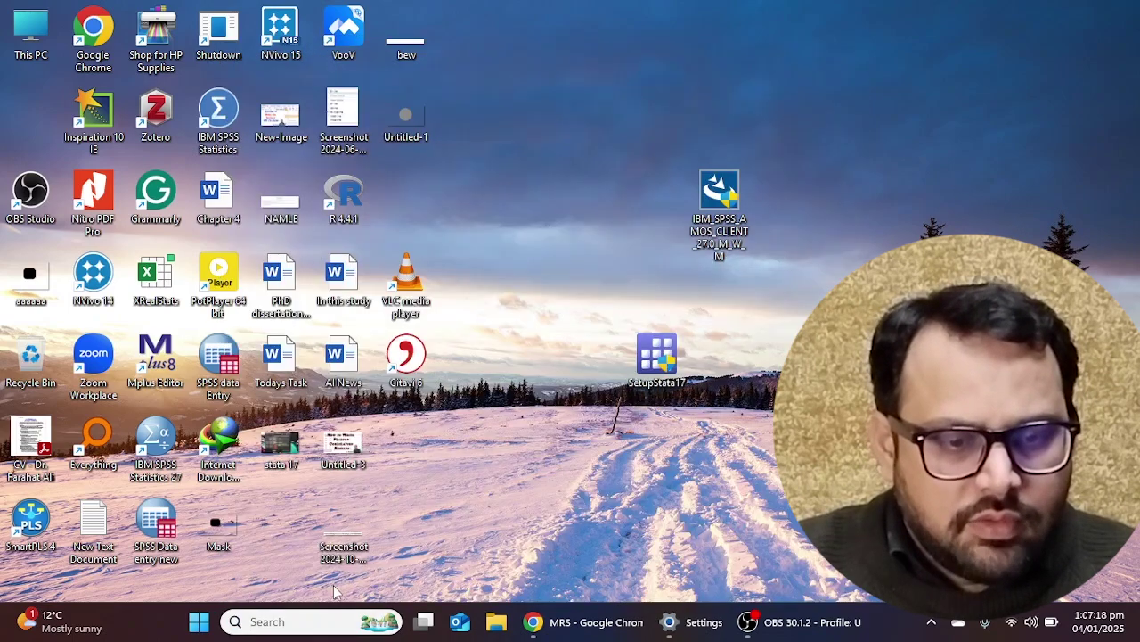
Search Windows for "AMOS 27", open IBM SPSS Amos 27 Graphics and maximize its window.
click(290, 621)
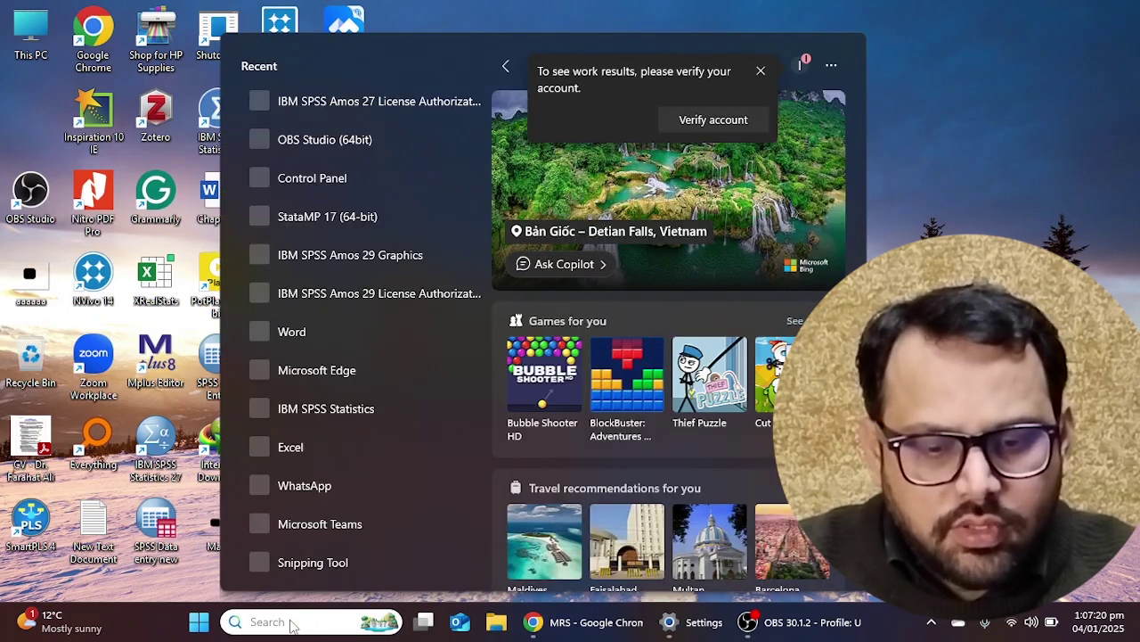
text(amos)
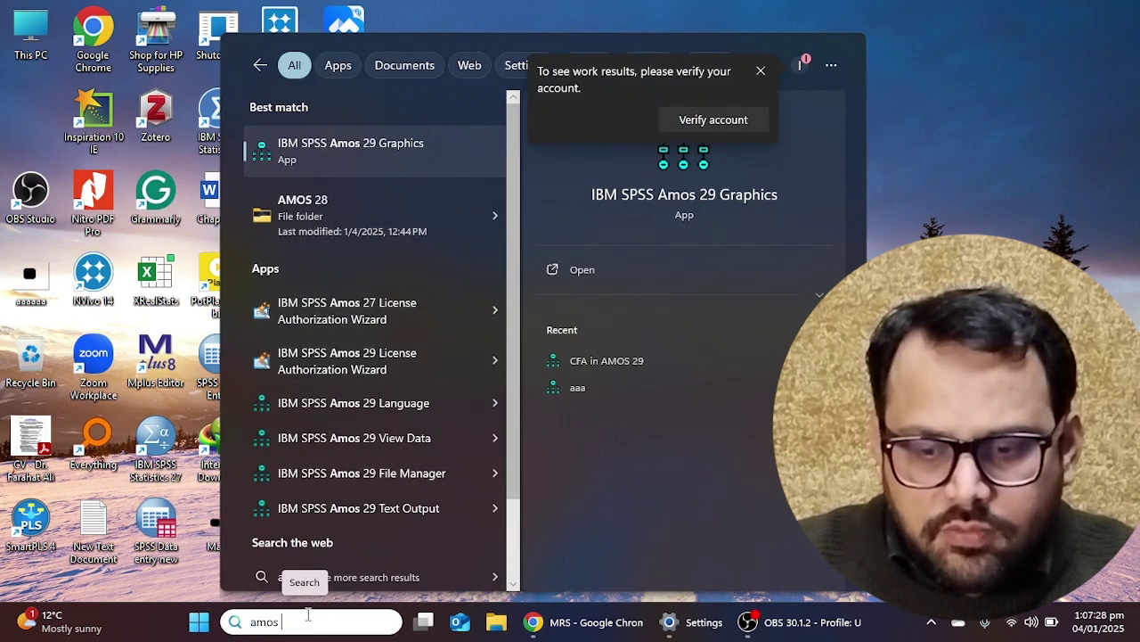
key(Down)
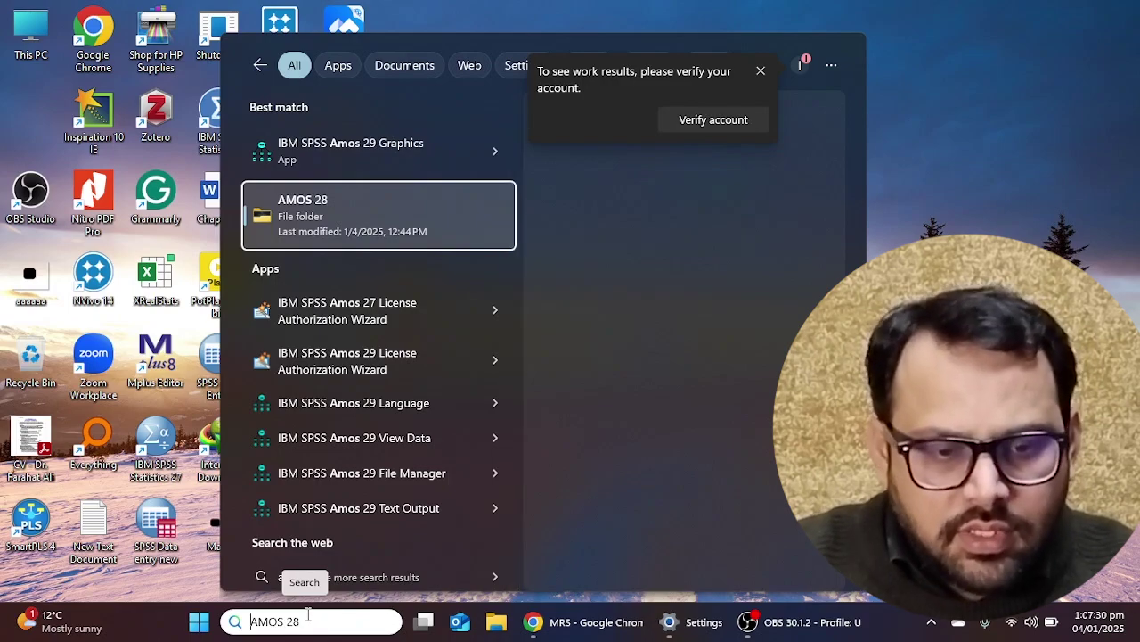
key(BackSpace)
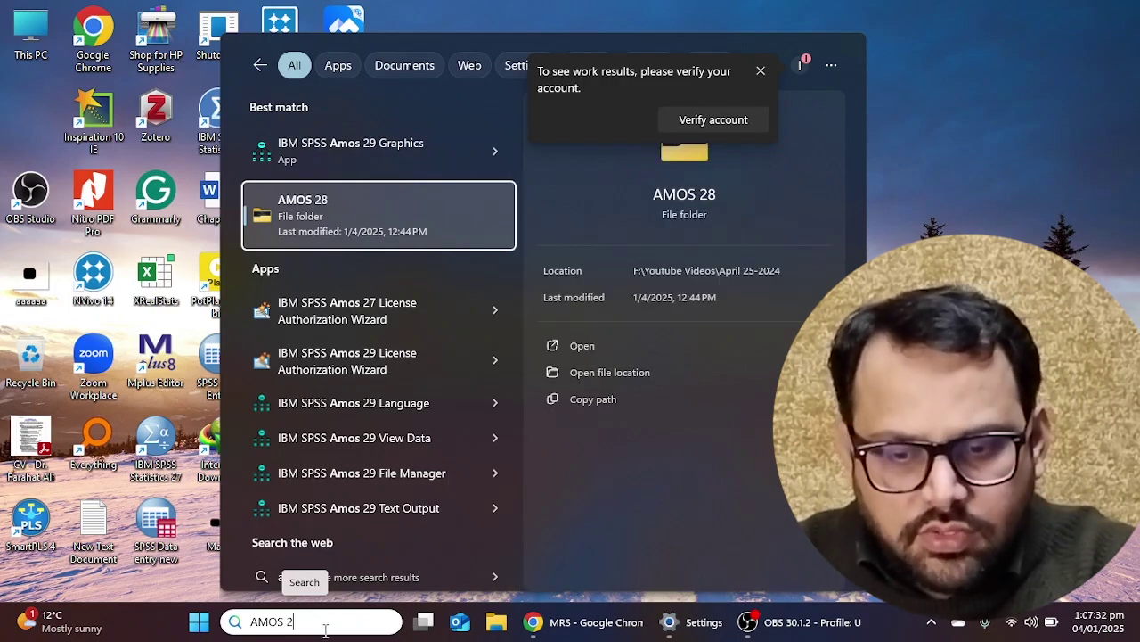
text(7)
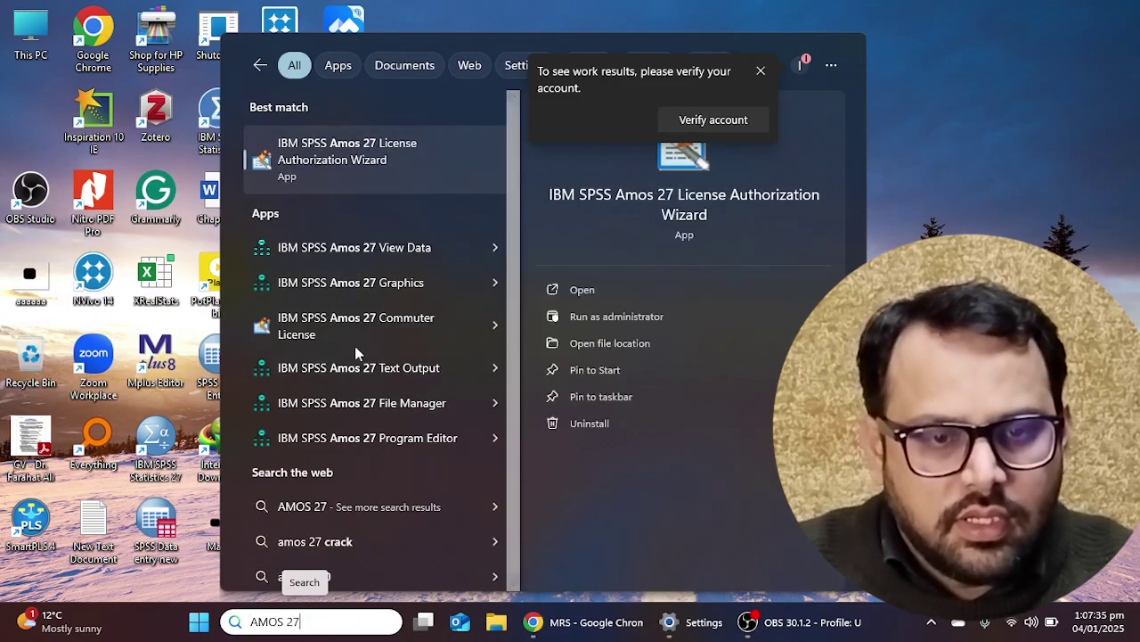
click(386, 284)
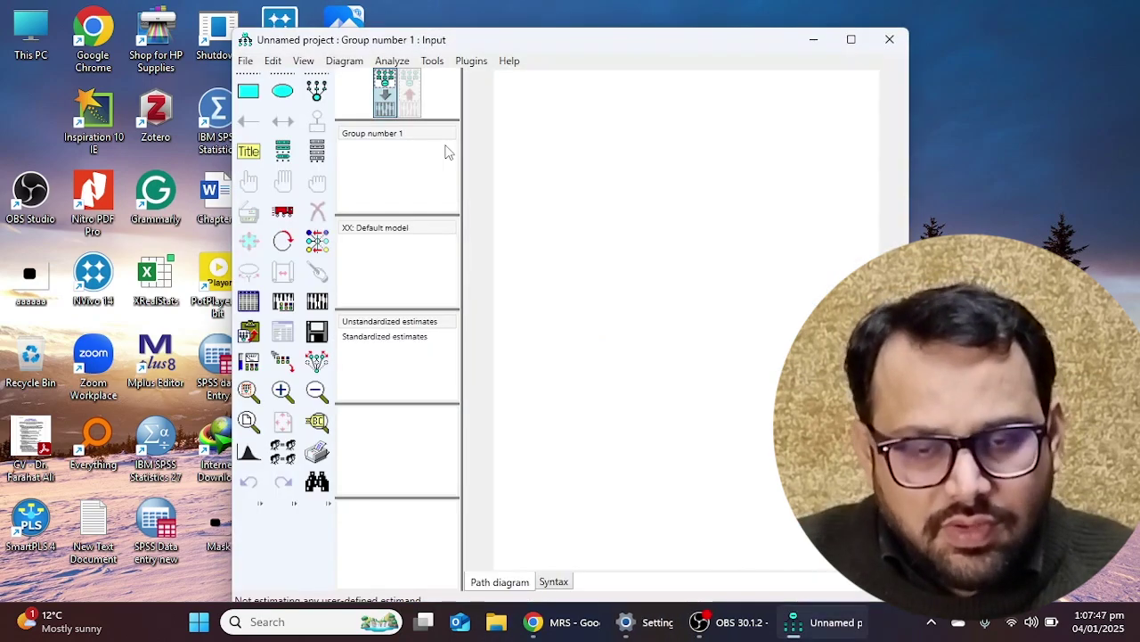
click(851, 39)
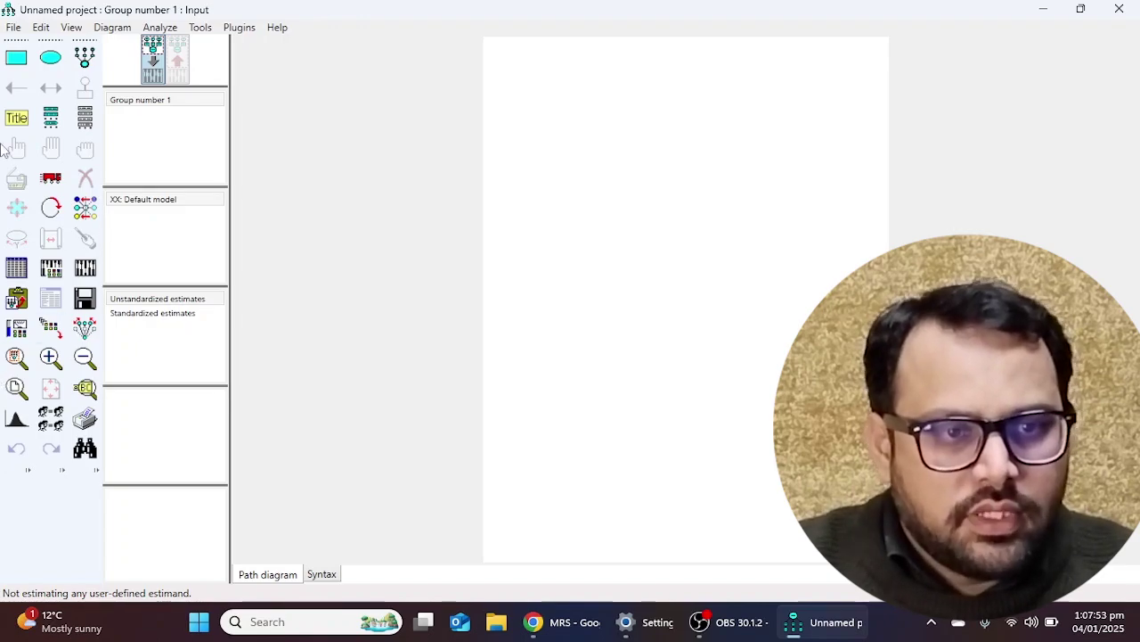